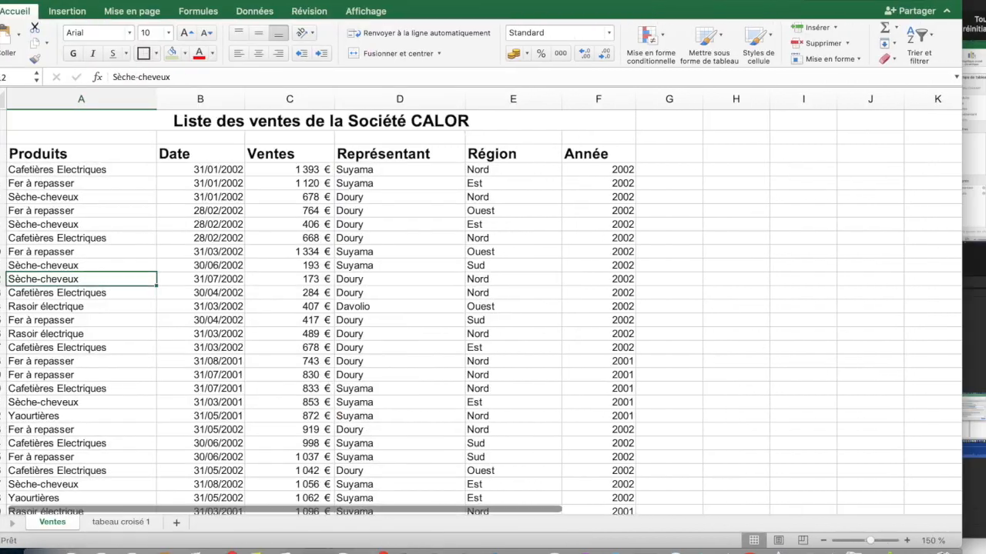
left_click(396, 321)
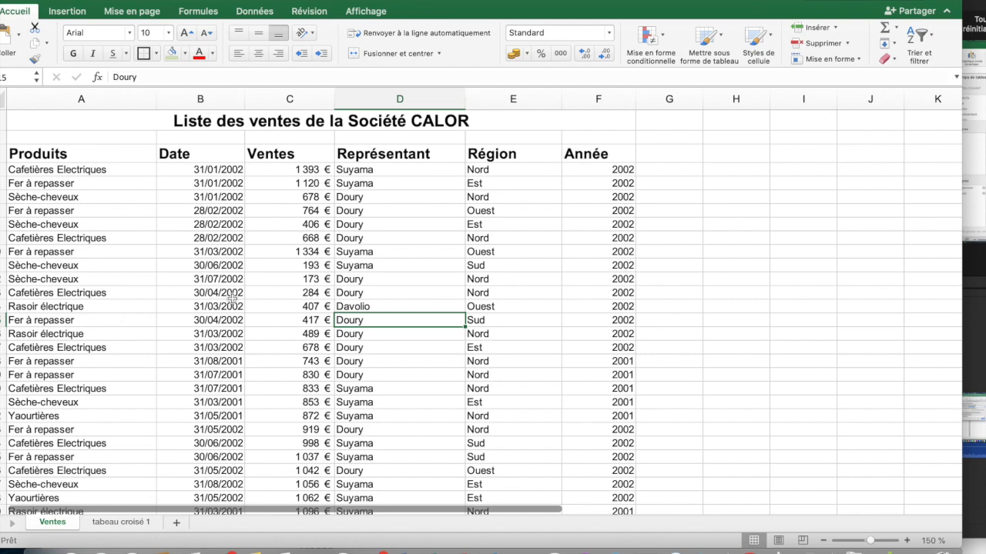
left_click(116, 523)
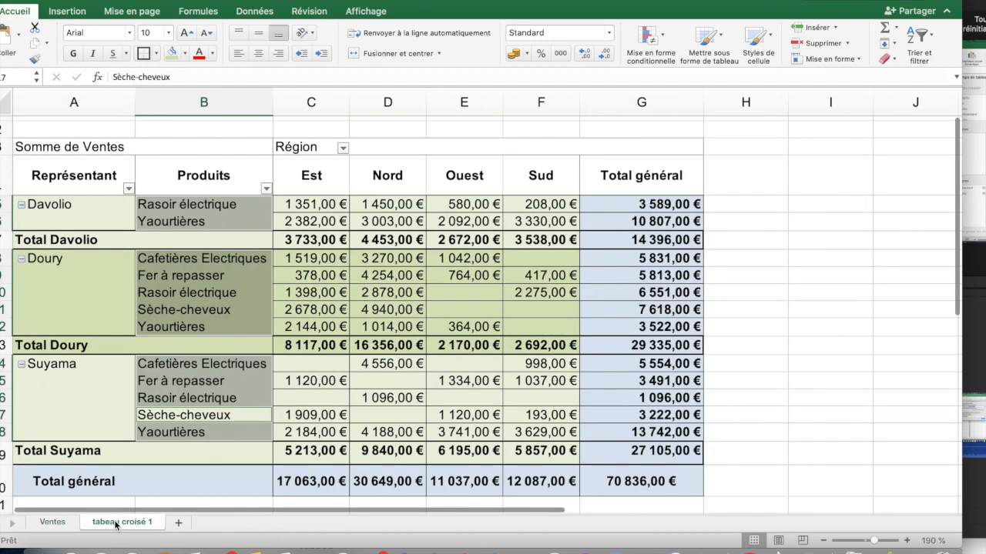
left_click(52, 523)
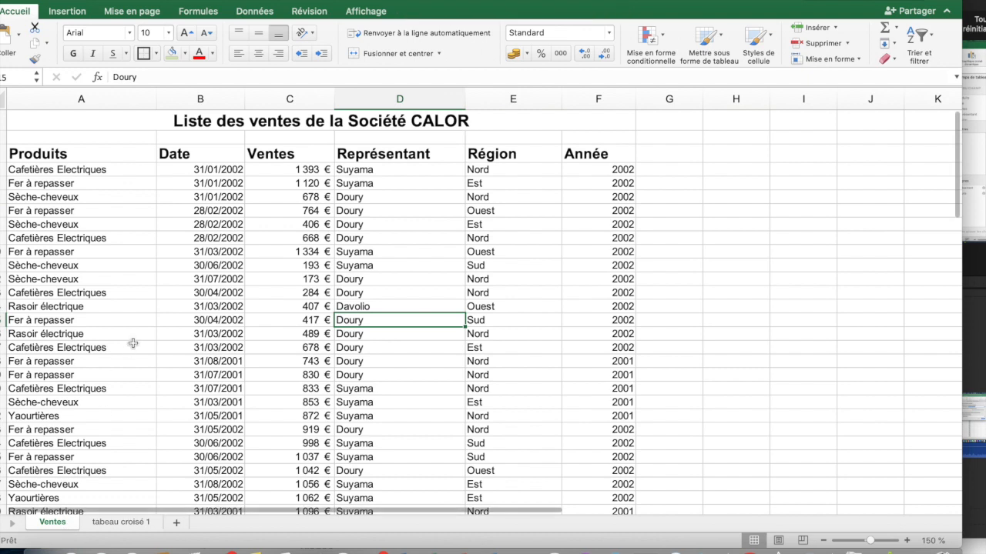
Create a copy of the Ventes sheet in the same workbook, placed after the last sheet
right_click(62, 527)
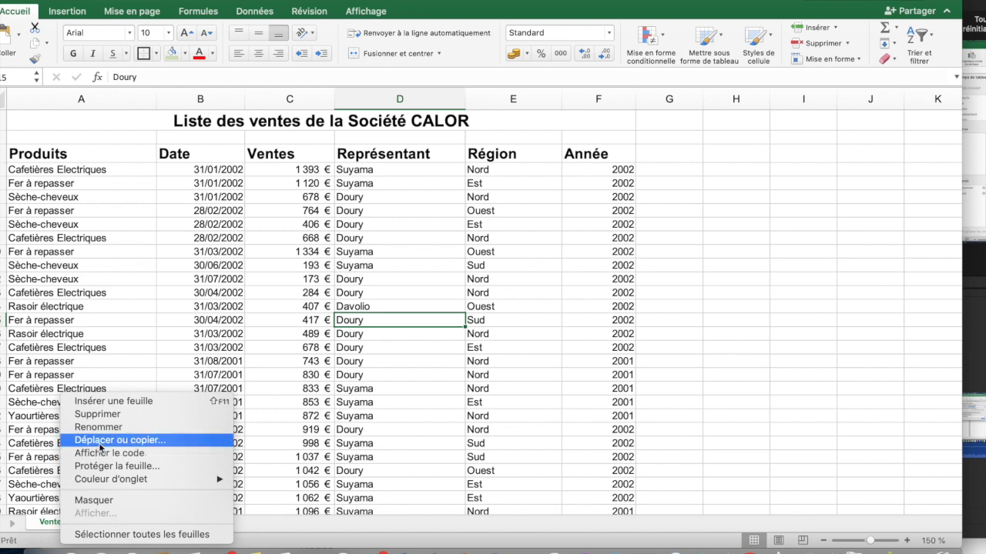
left_click(100, 443)
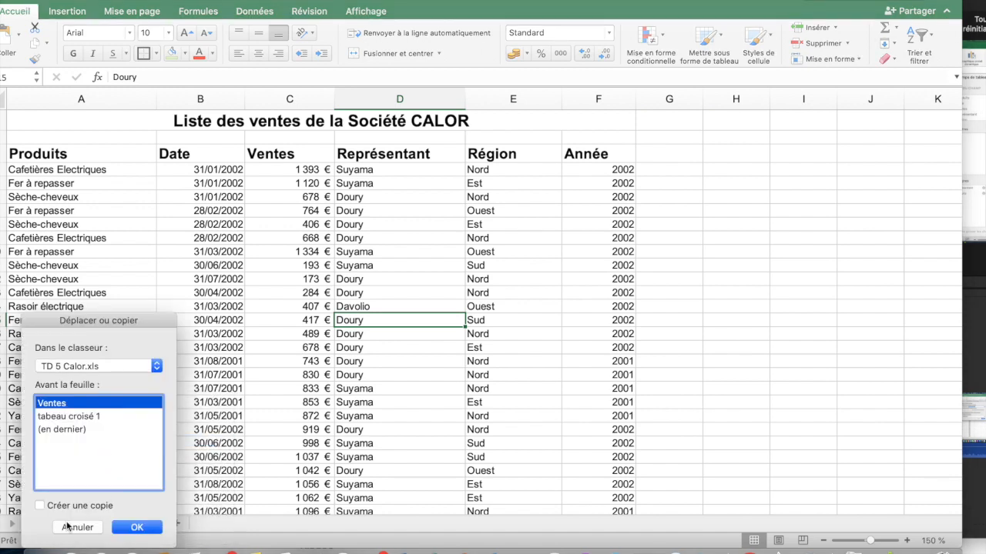
left_click(39, 508)
left_click(76, 429)
left_click(131, 529)
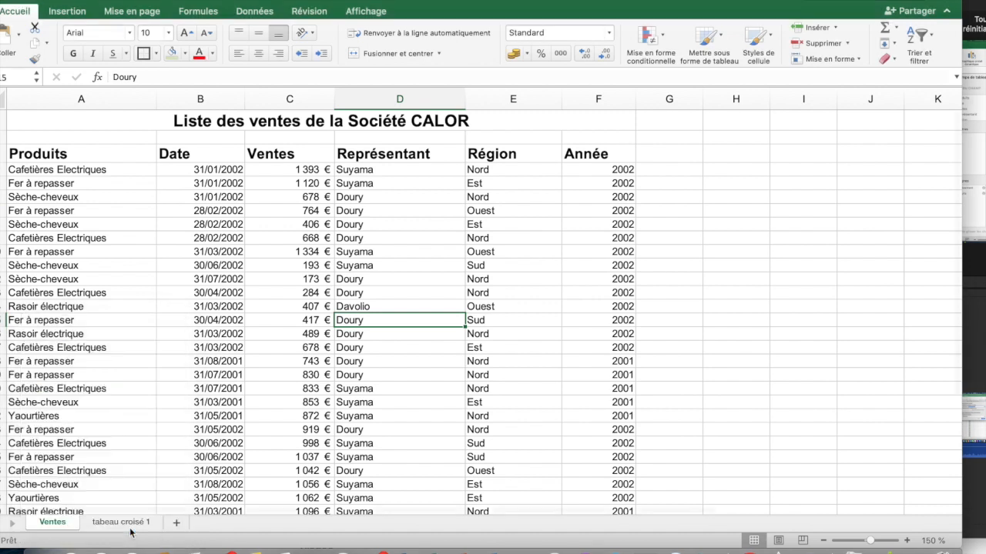
left_click(56, 358)
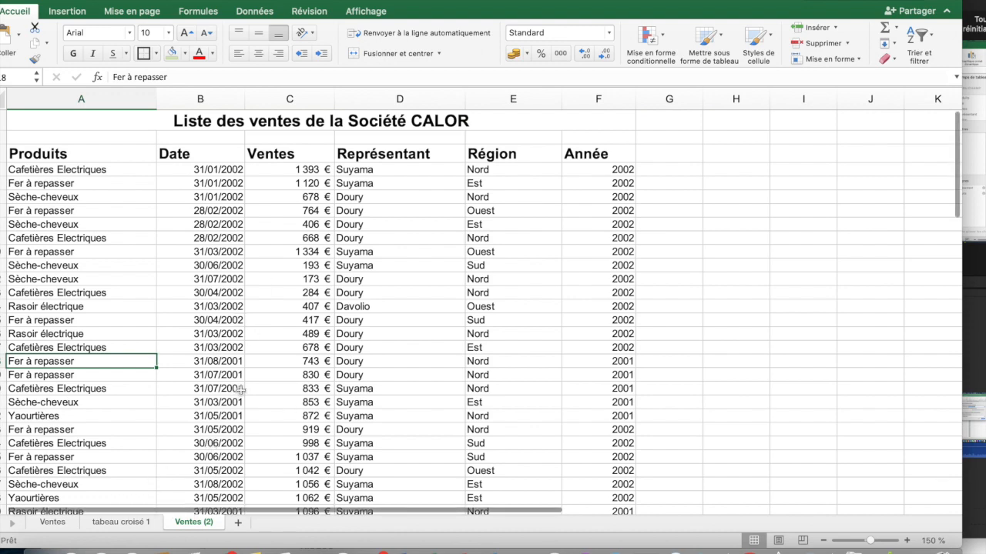
Rename the copied Ventes (2) sheet as "ventes pour sous totaux"
left_click(130, 524)
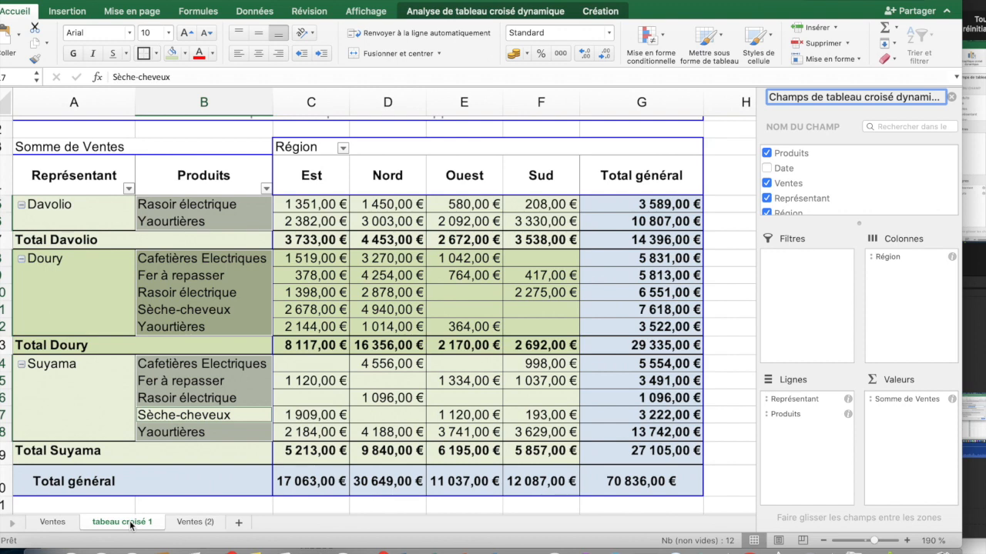
left_click(61, 526)
right_click(207, 524)
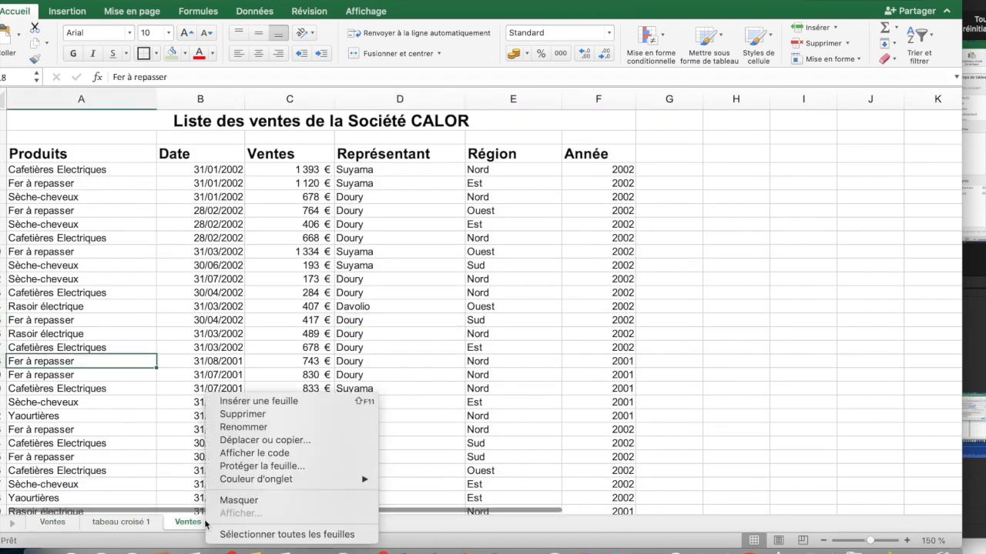
left_click(264, 428)
type("ventes po")
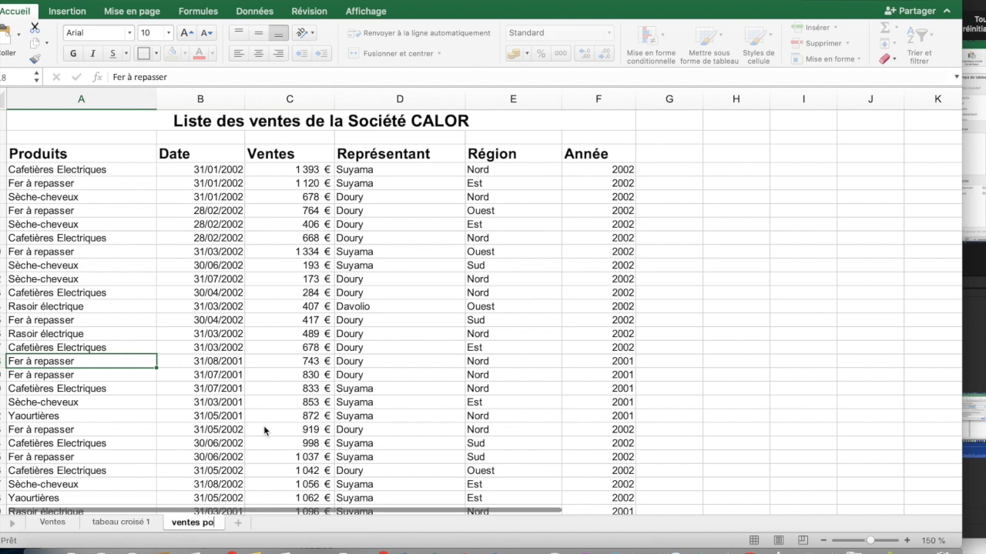
type("ur sous totaux")
left_click(298, 417)
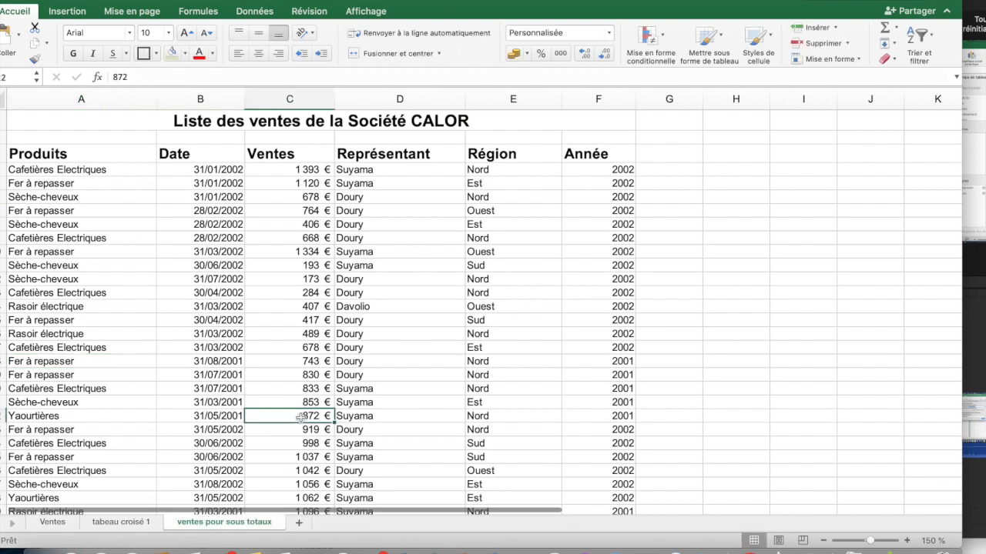
Set up a custom sort of the sales list with Représentant as the first level, on values from A to Z
left_click(273, 389)
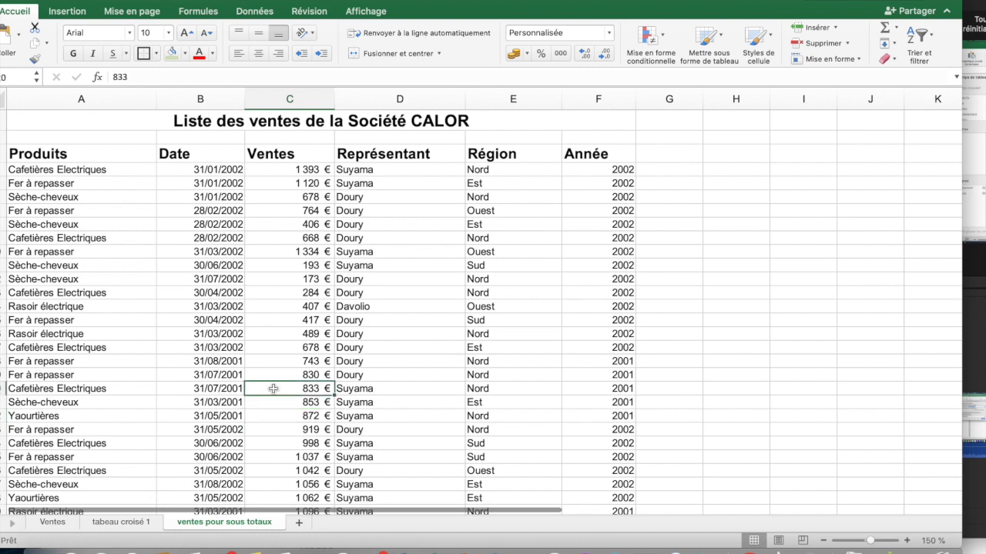
left_click(265, 332)
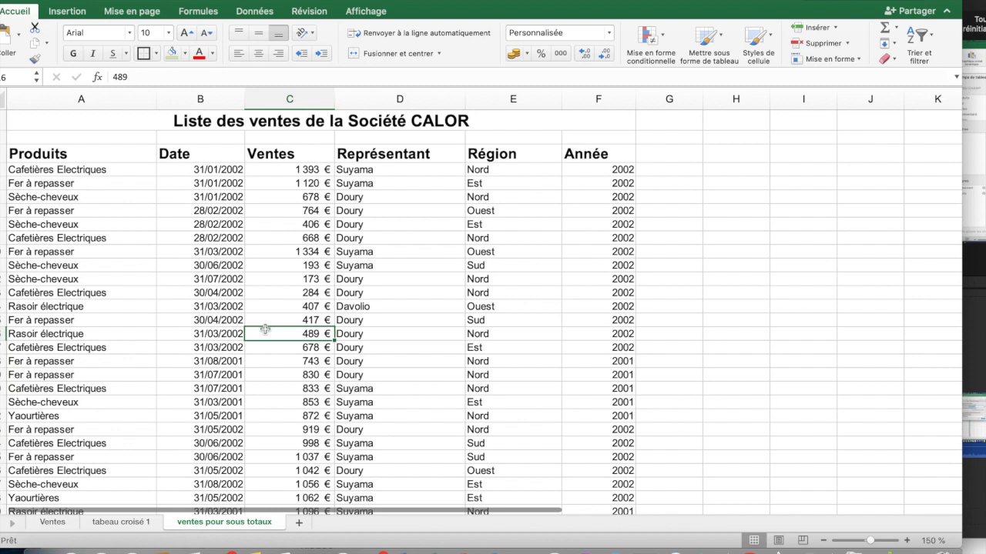
left_click(280, 309)
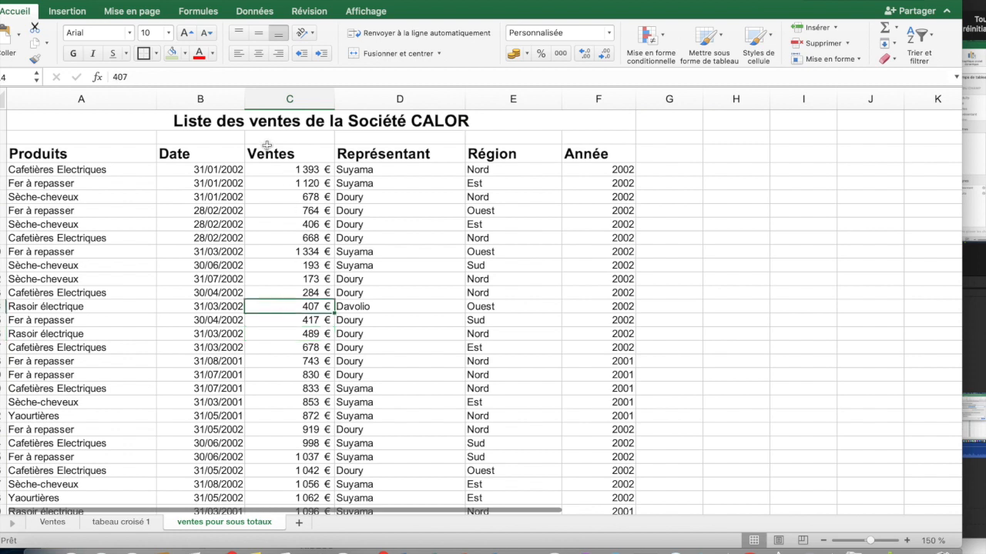
left_click(251, 12)
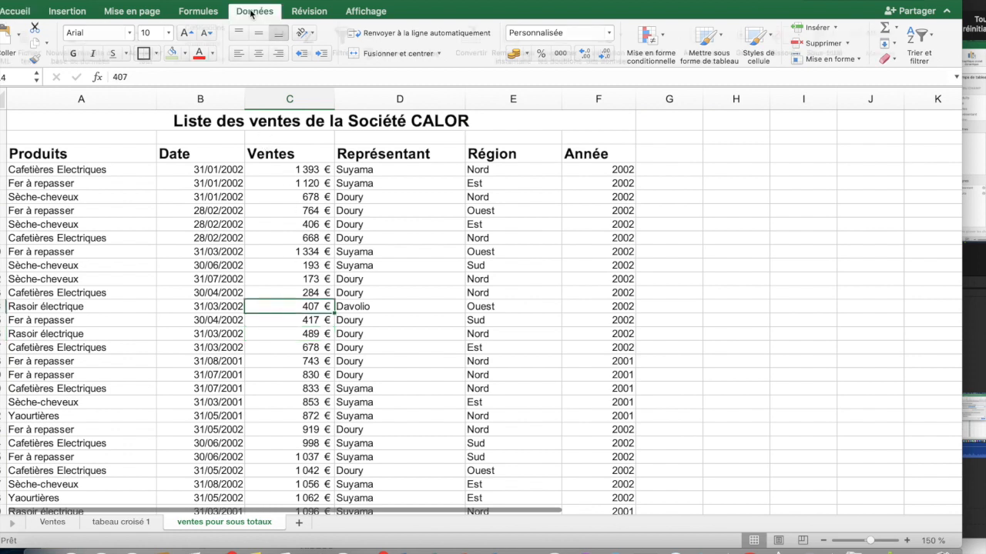
left_click(308, 46)
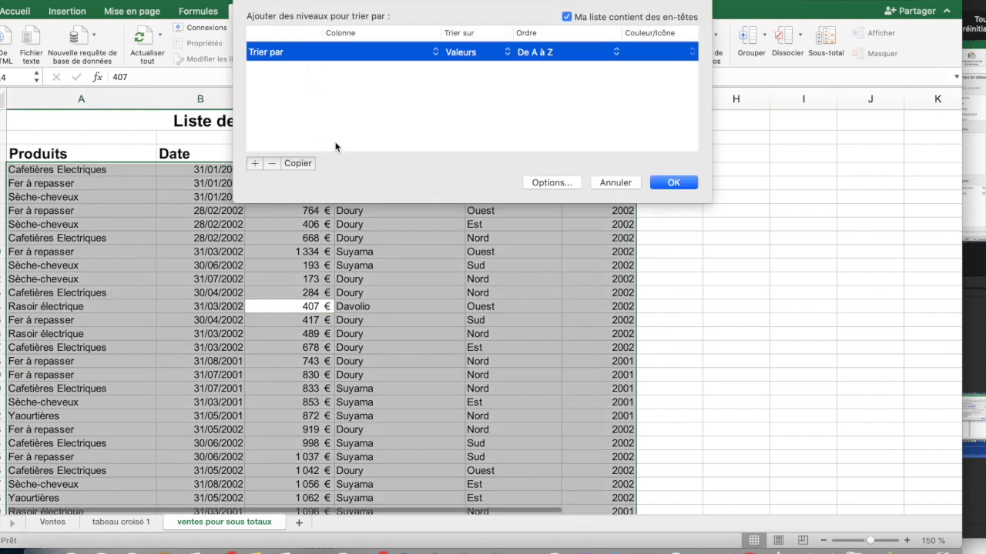
left_click(436, 52)
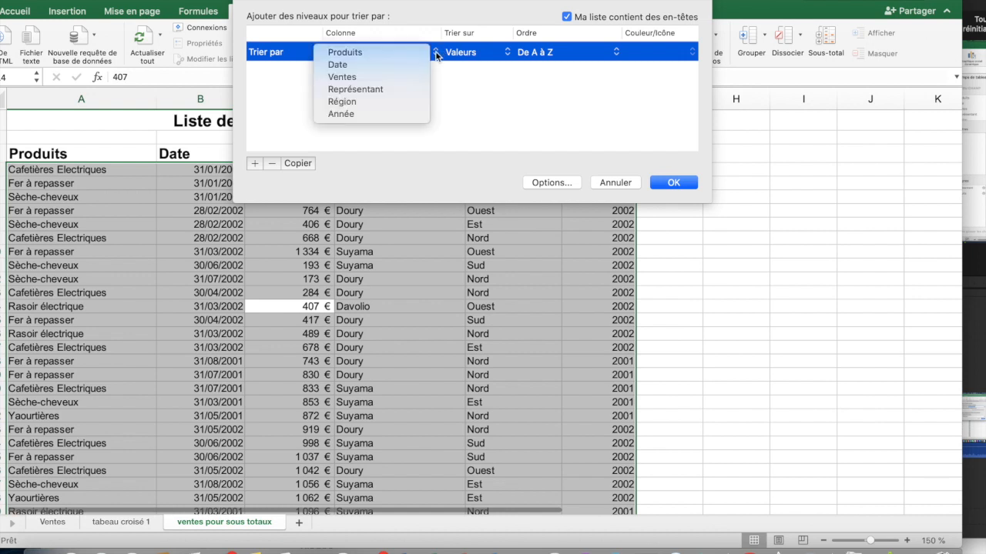
left_click(411, 93)
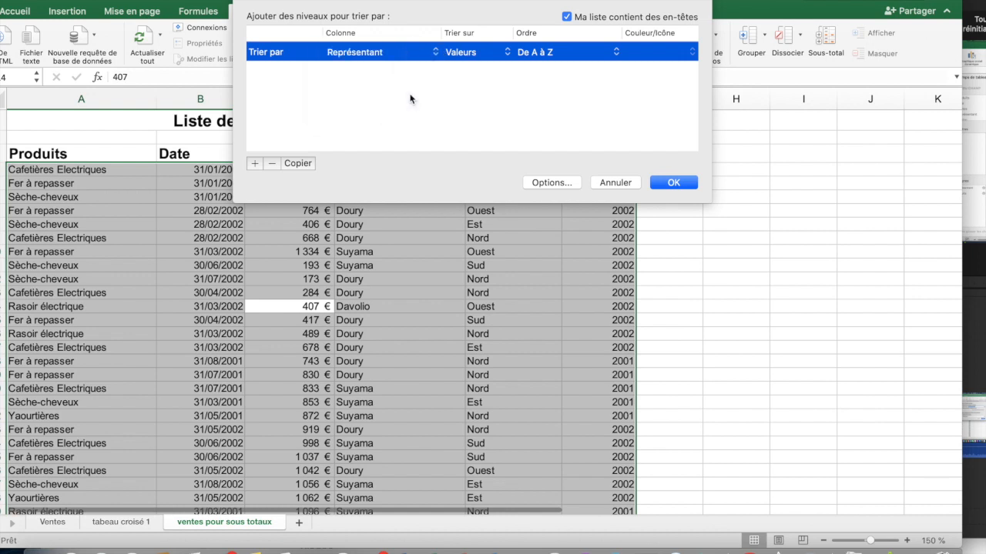
Add Région as the second sort level, from A to Z, and apply the sort to the list
left_click(254, 164)
left_click(435, 72)
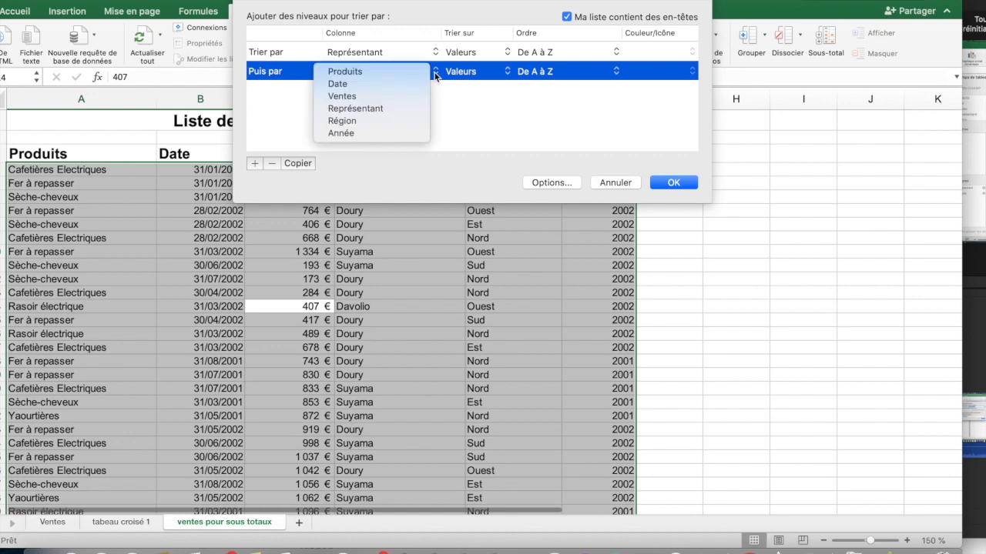
left_click(392, 124)
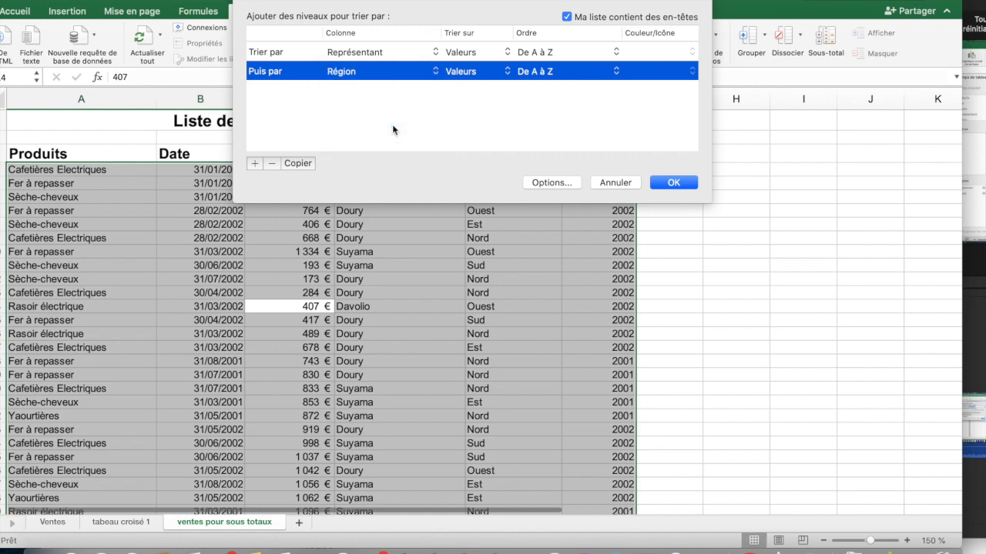
left_click(675, 183)
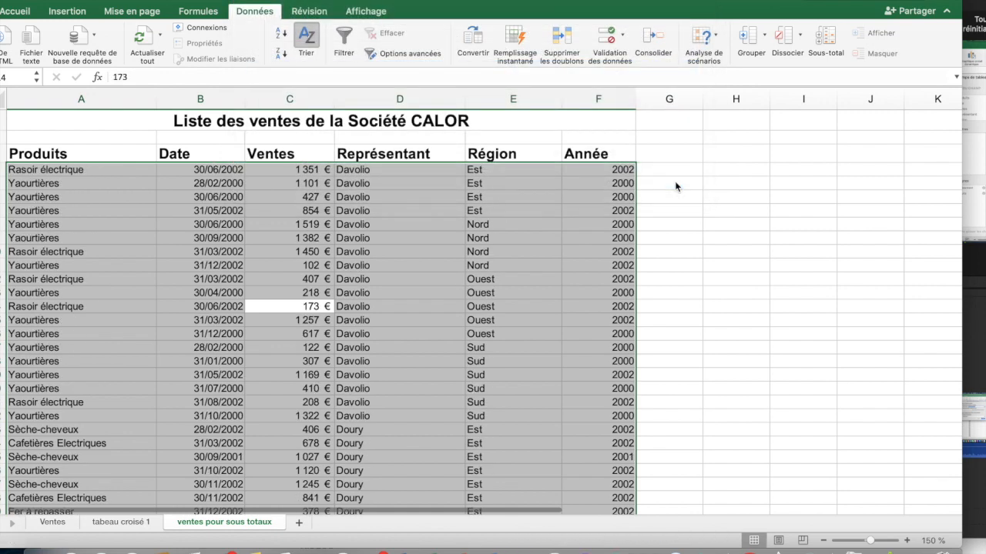
left_click(445, 237)
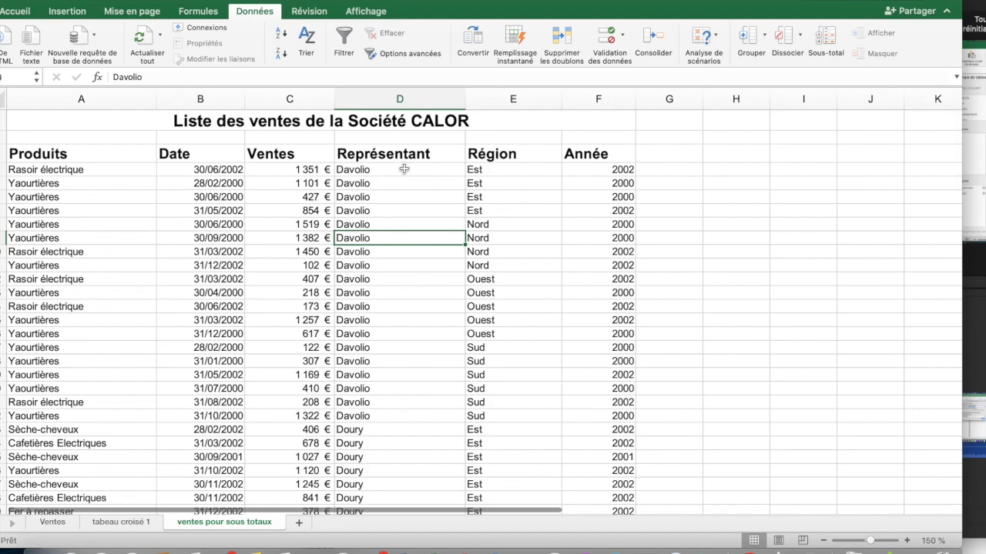
Start subtotals on the sales list, grouped at each change of Représentant and using the Somme function
scroll(384, 397, "down", 1)
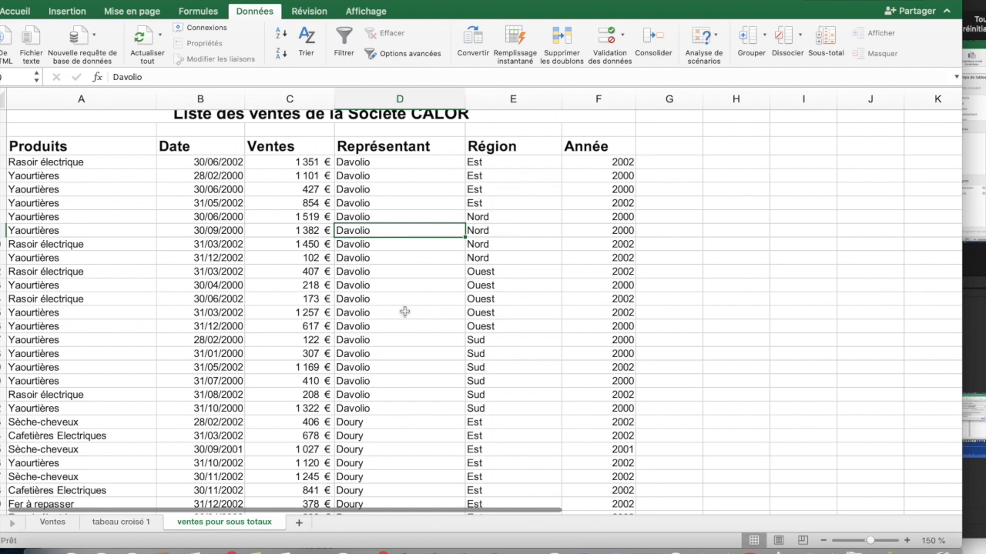
left_click(397, 309)
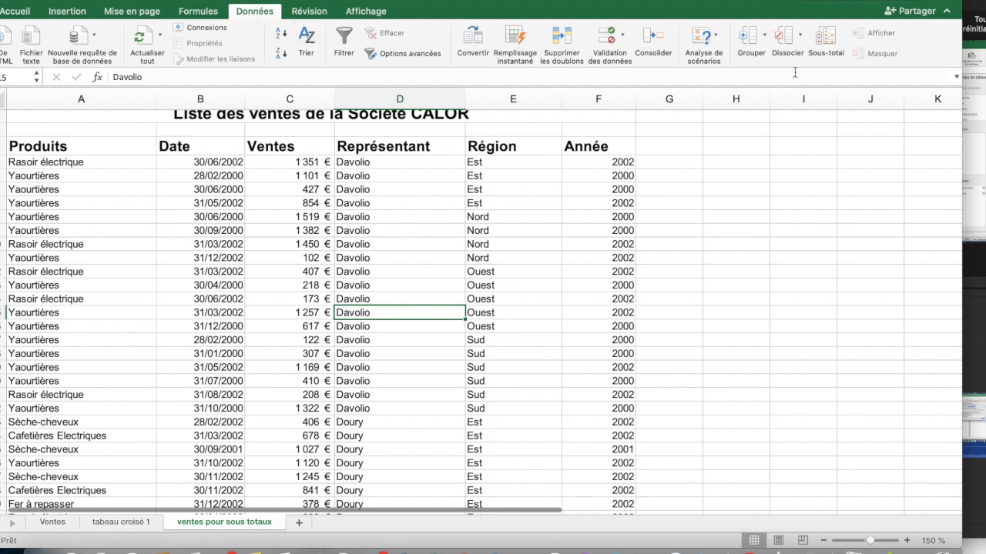
left_click(826, 43)
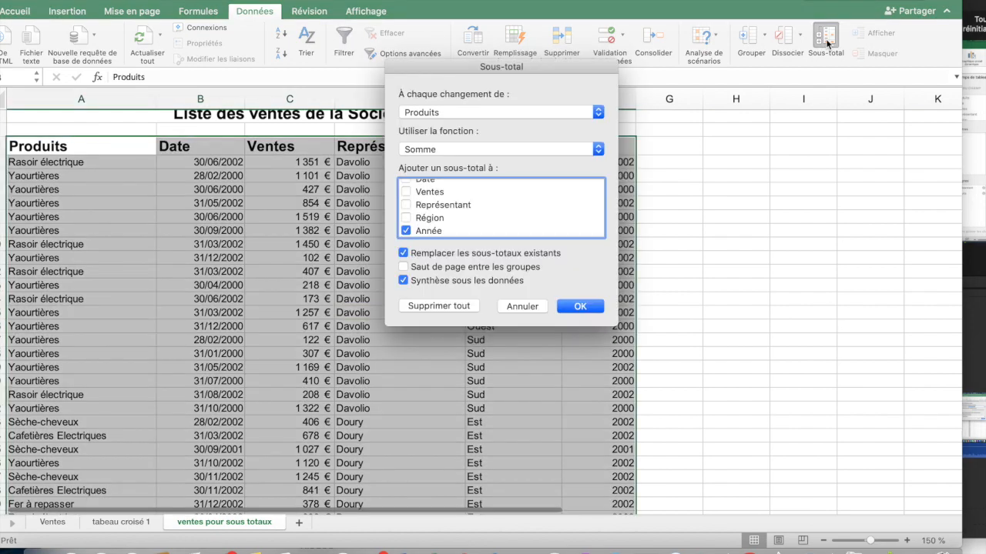
left_click_drag(561, 64, 758, 123)
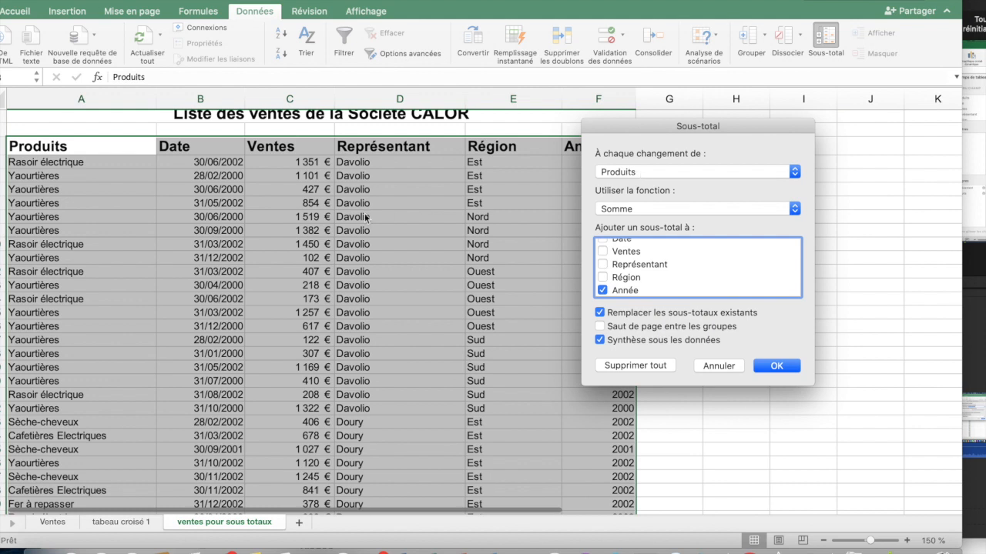
left_click(793, 172)
left_click(776, 210)
Add the subtotal to Ventes instead of Année and apply the subtotals to the list
left_click_drag(667, 125, 509, 156)
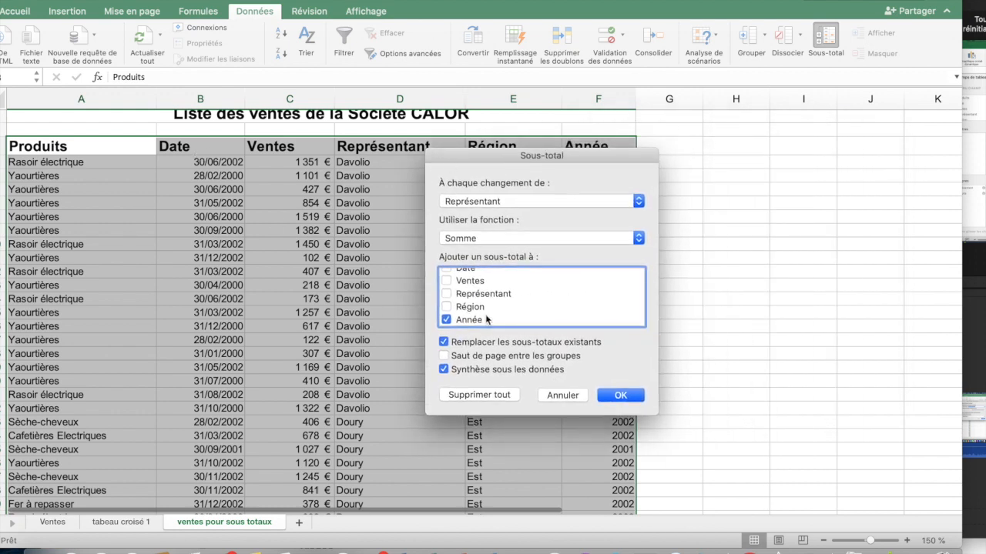
left_click(446, 320)
scroll(447, 319, "up", 2)
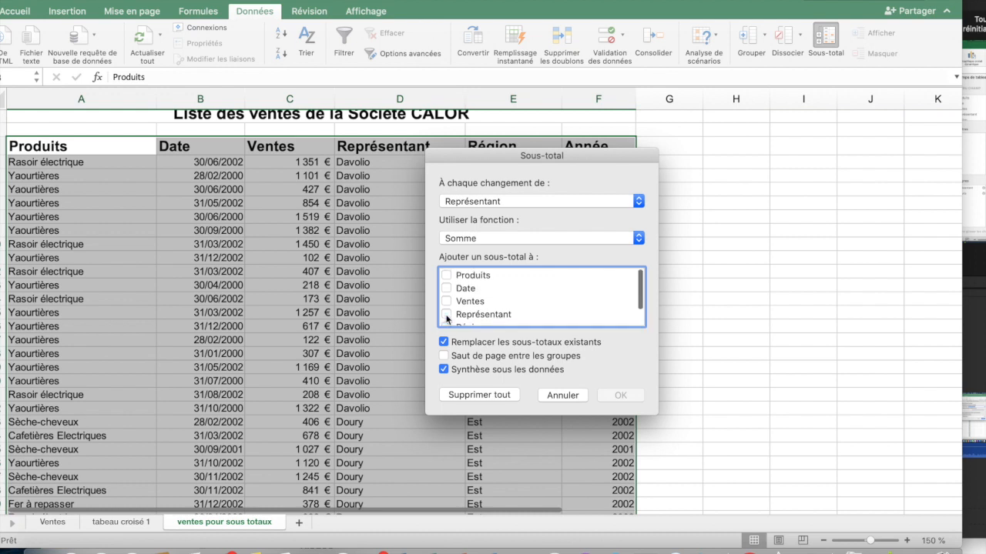
left_click(446, 301)
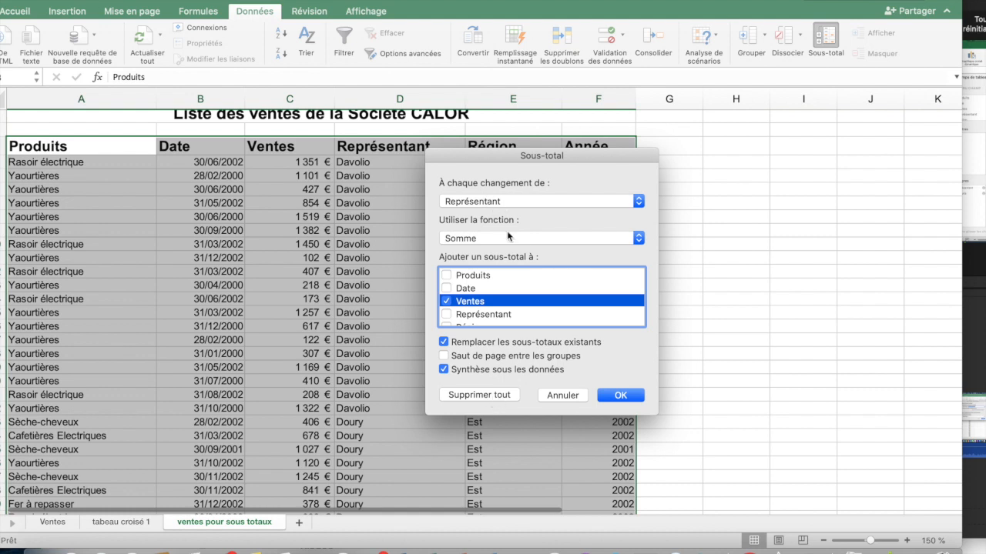
left_click(626, 396)
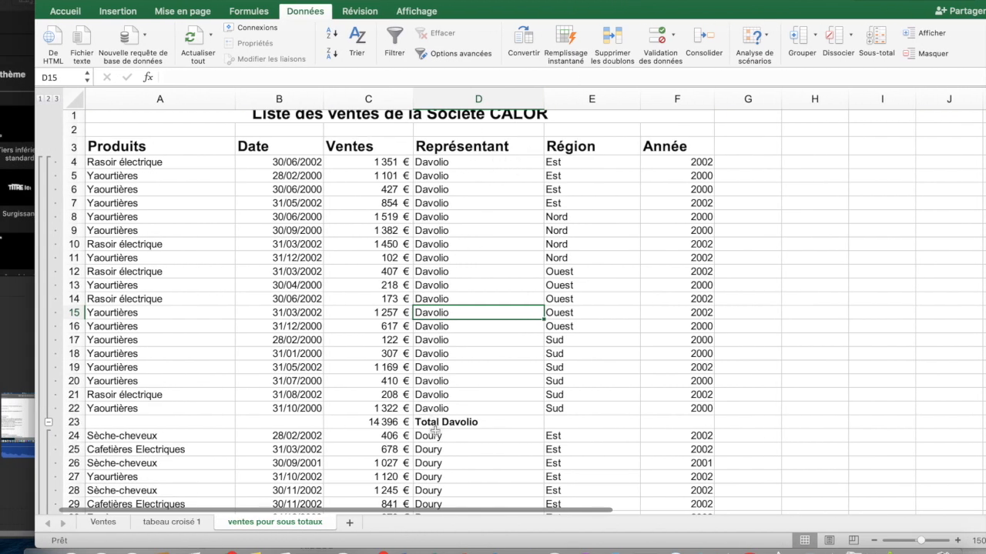
Examine the subtotal row of each representative and the grand total row throughout the list
scroll(449, 426, "down", 13)
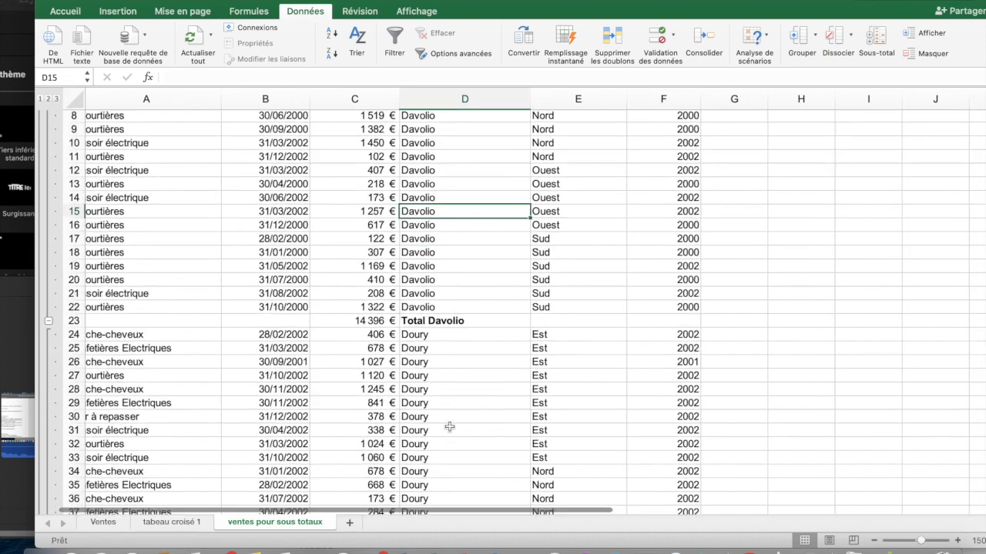
scroll(449, 425, "down", 2)
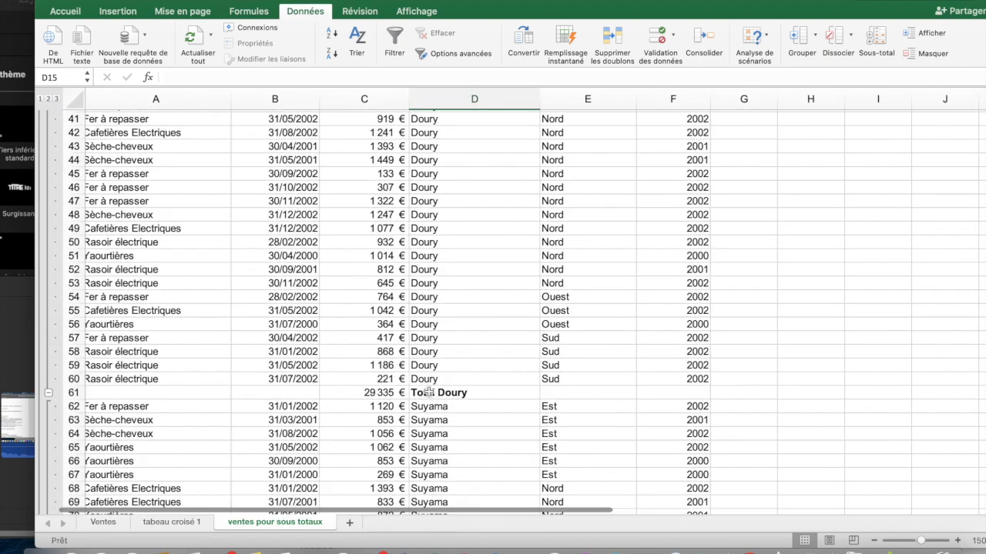
scroll(460, 396, "down", 7)
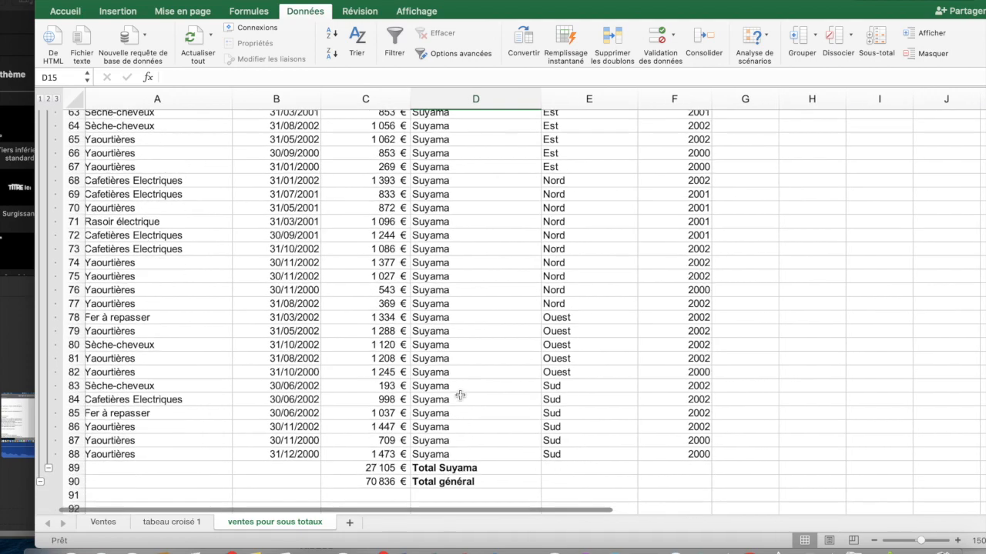
scroll(460, 396, "down", 5)
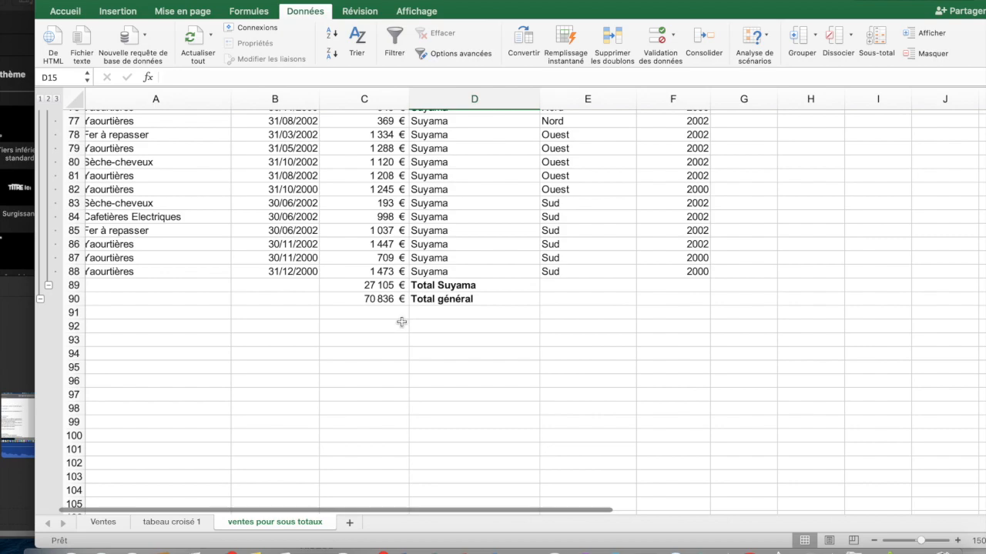
scroll(401, 322, "up", 20)
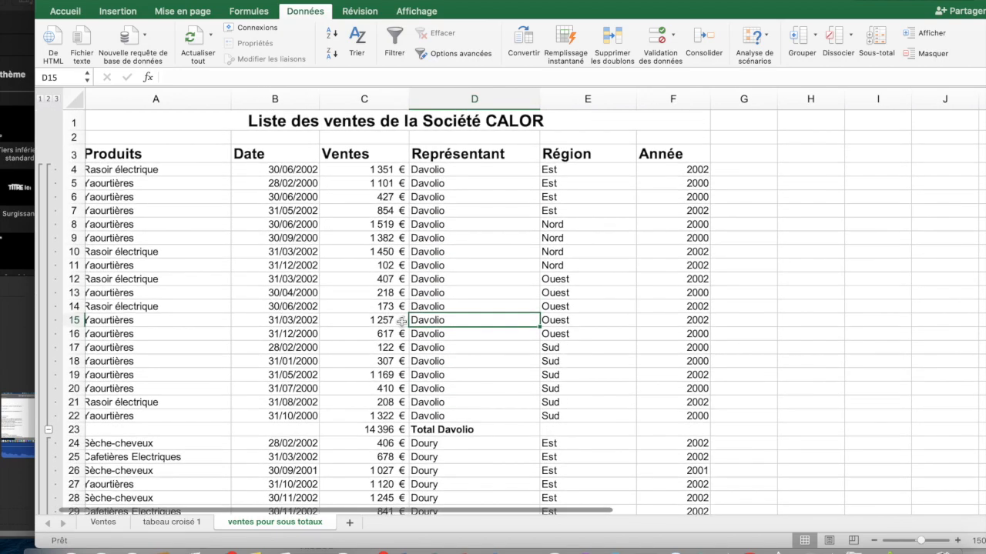
Collapse the list to the grand total, expand it to the representative totals, and restore all the detail rows
left_click(41, 100)
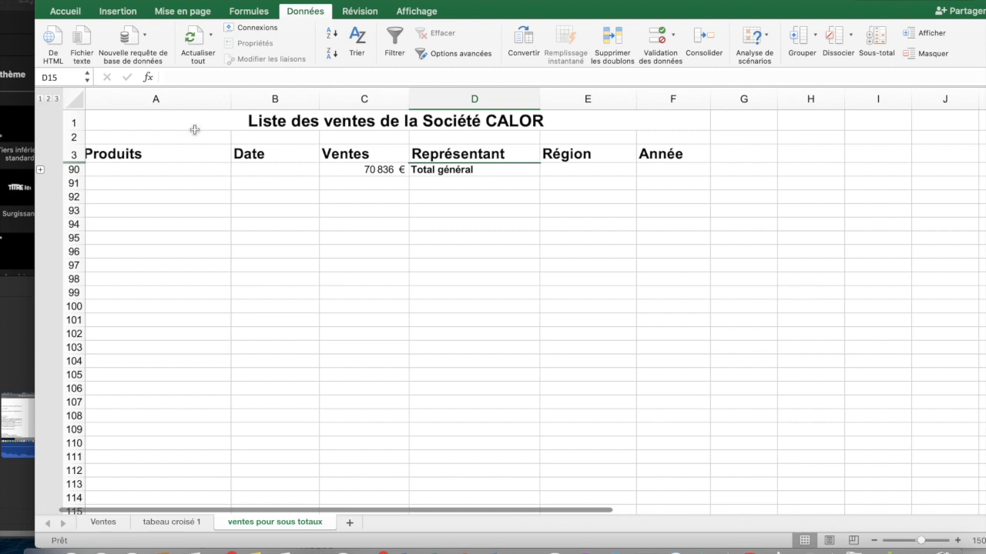
left_click(49, 100)
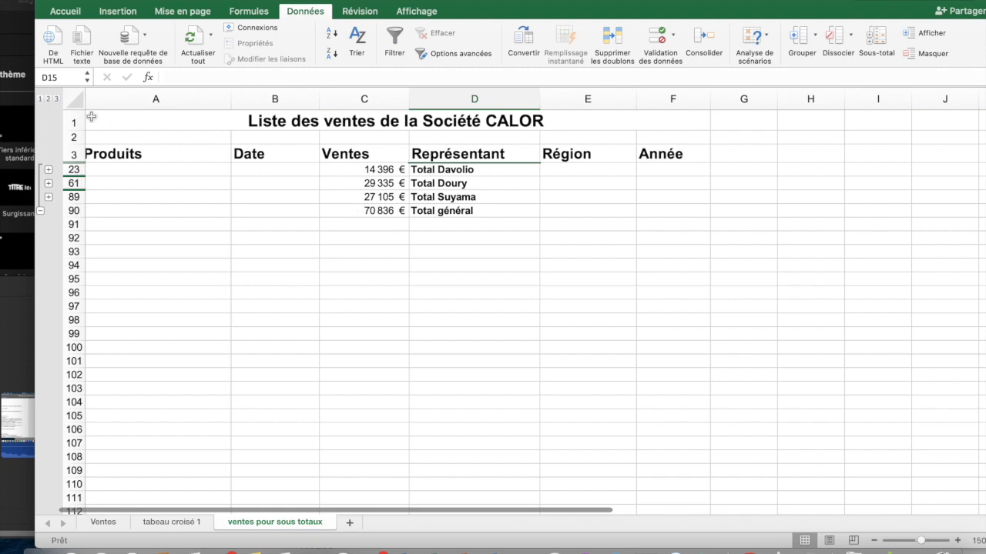
left_click(57, 100)
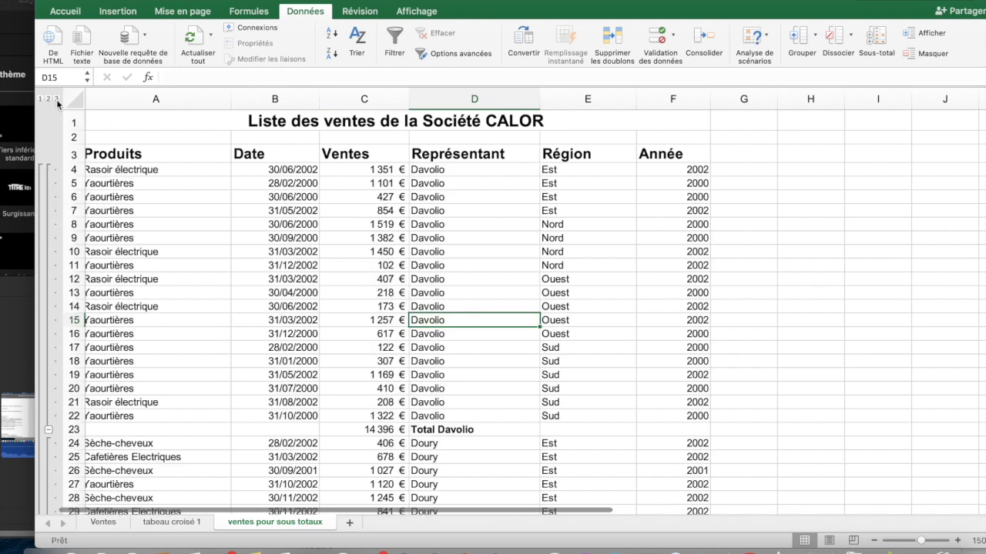
Add a second subtotal at each change of Région, using Somme on Ventes, without replacing the existing subtotals
left_click(493, 354)
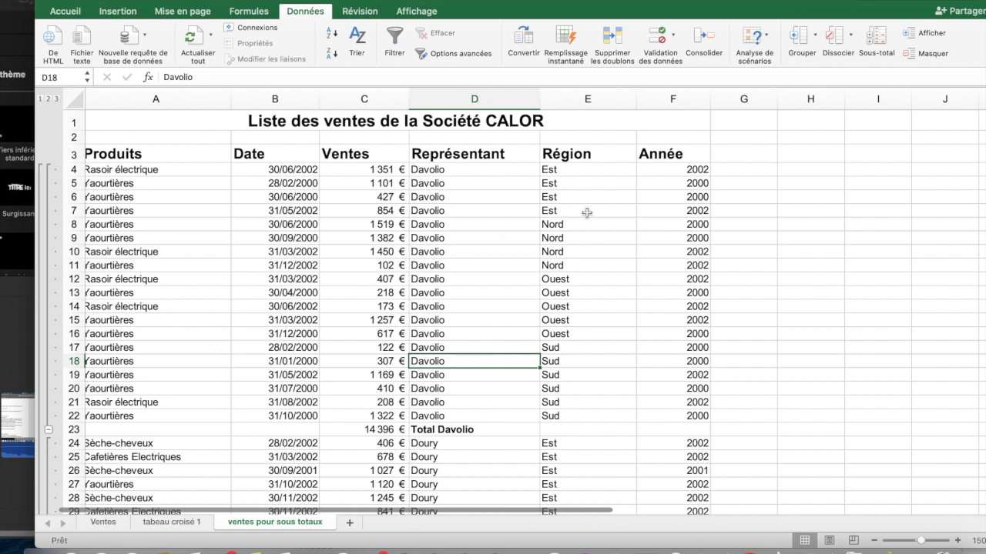
left_click(461, 265)
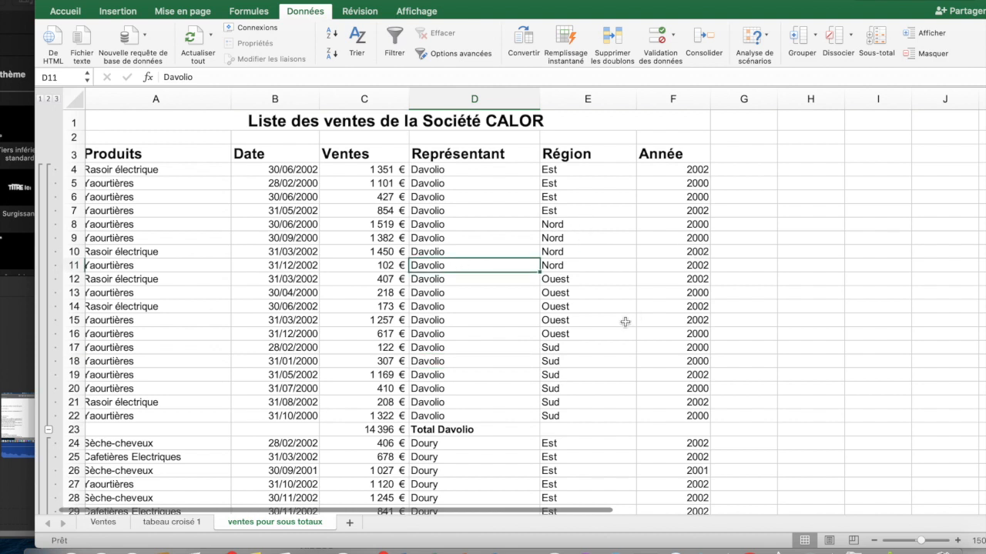
left_click(880, 43)
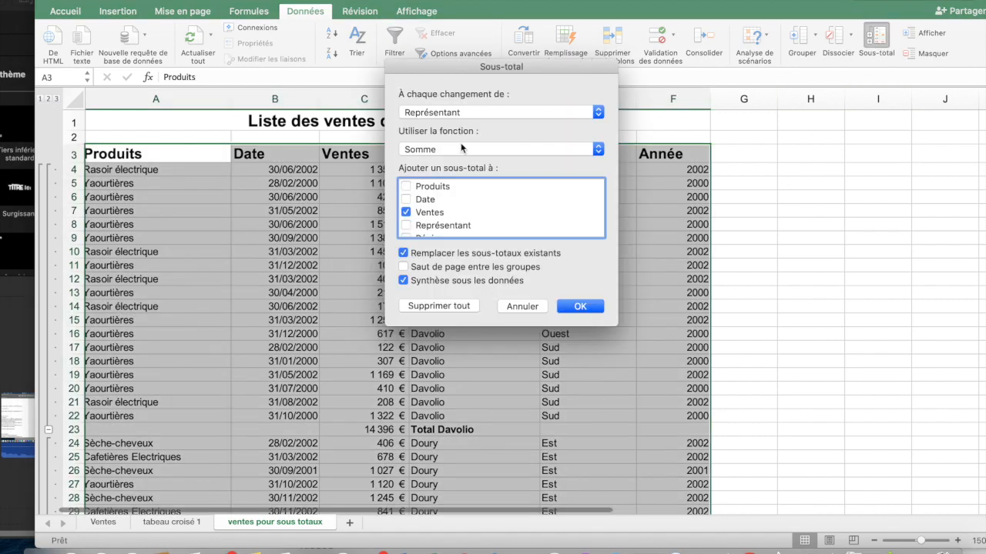
left_click(598, 114)
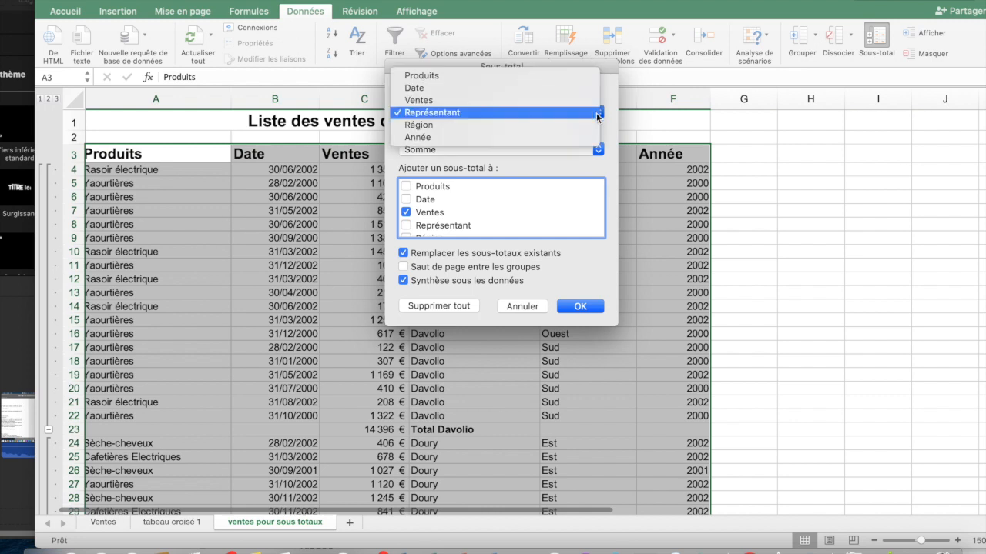
left_click(548, 127)
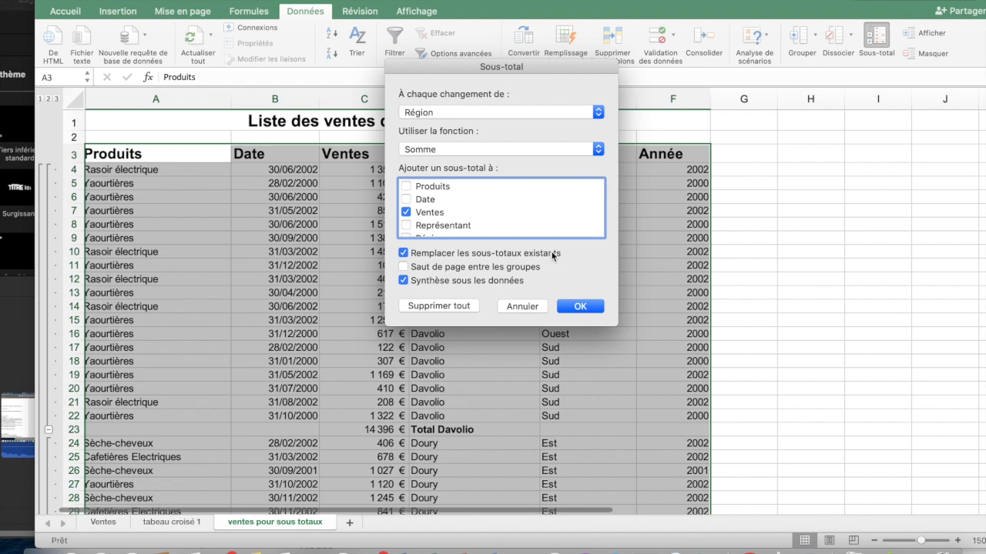
left_click(403, 253)
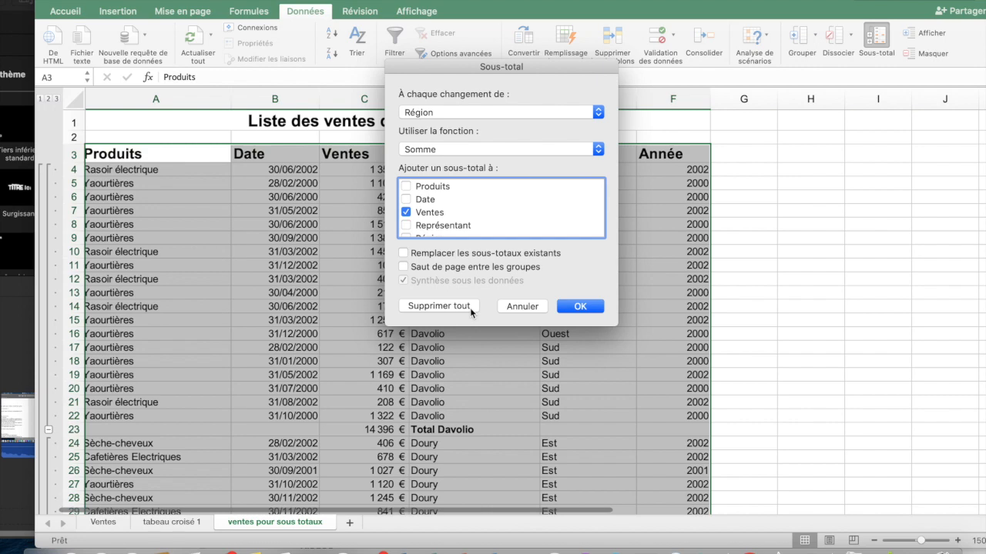
left_click(580, 306)
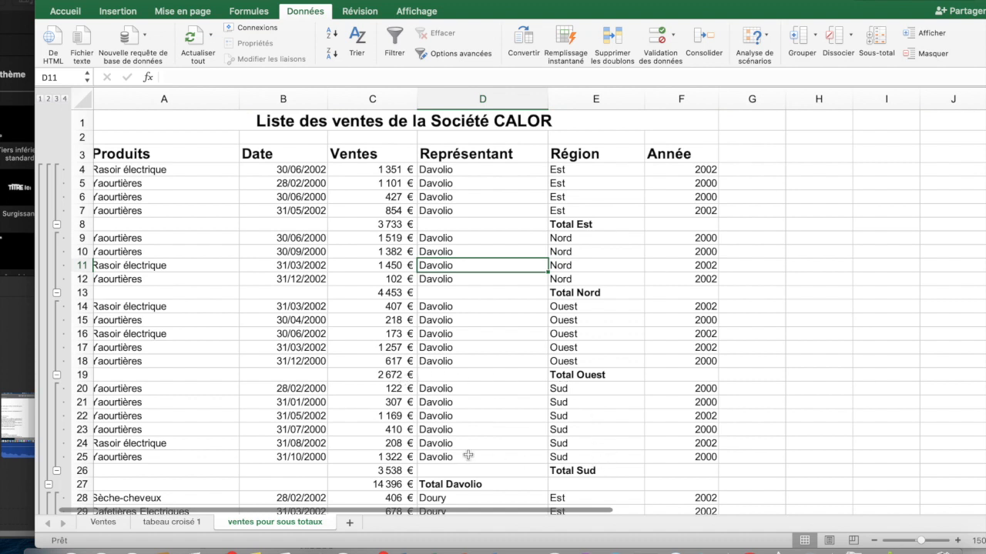
View the list at each of its four outline levels in turn, from the grand total down to full detail
left_click(40, 100)
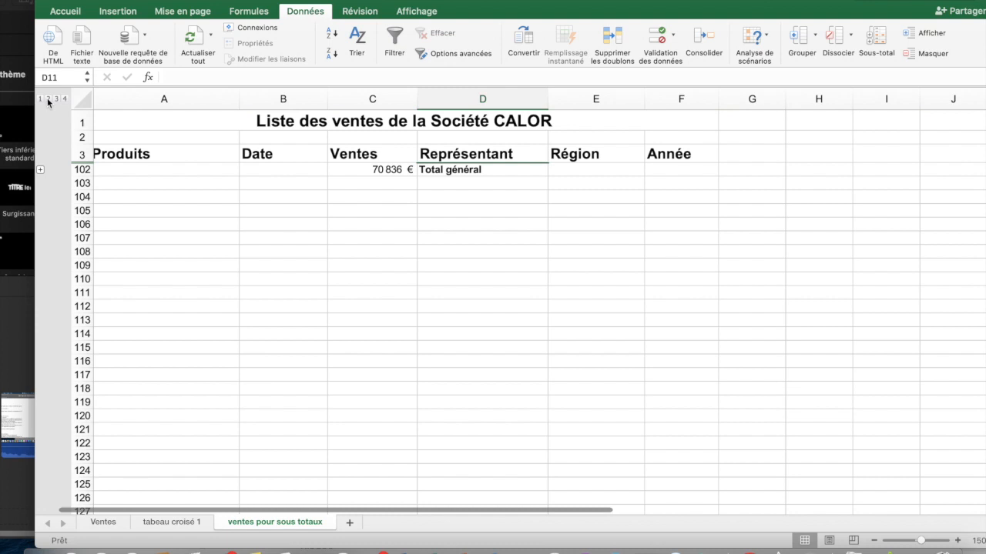
left_click(48, 99)
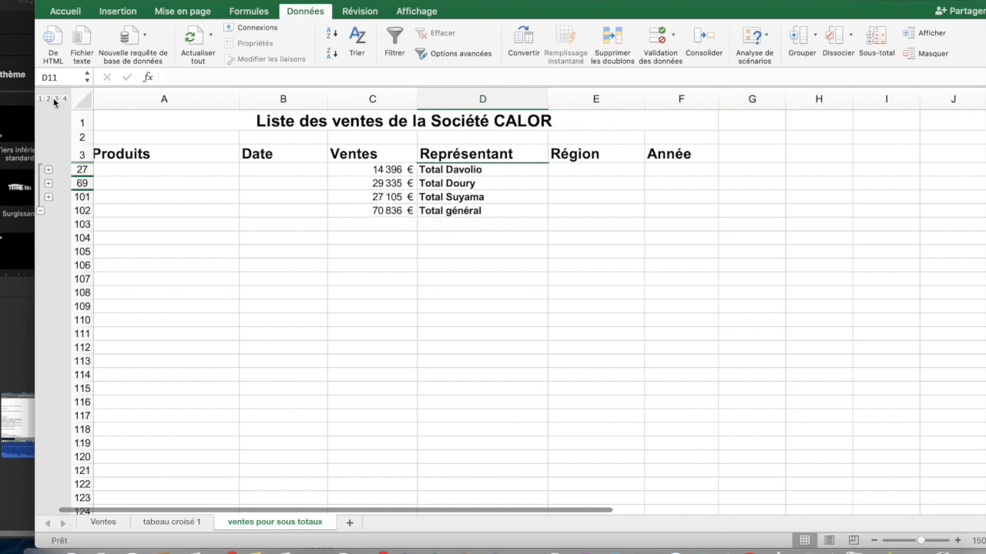
left_click(57, 99)
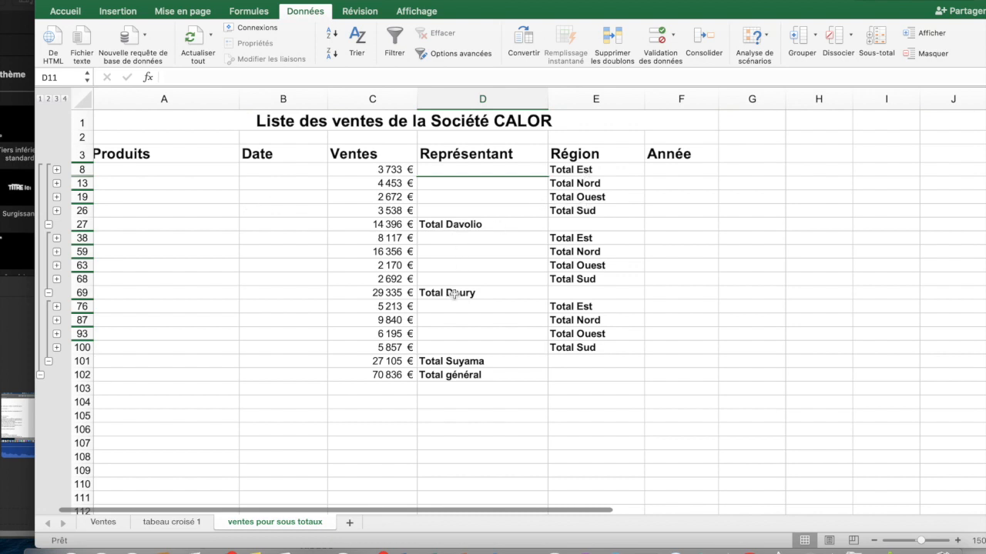
left_click(65, 100)
Remove all the subtotals from the sales list and look through its rows to check that none are left
left_click(419, 251)
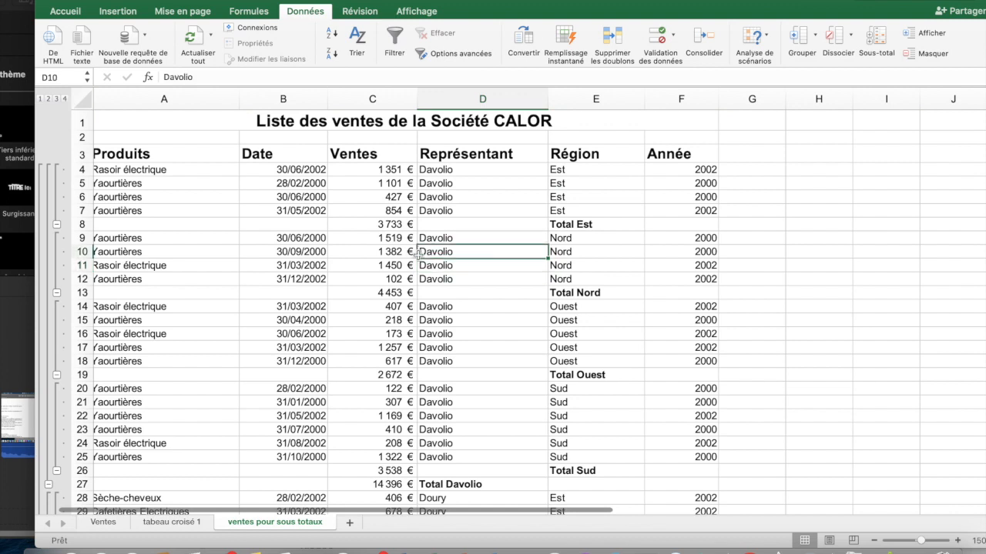
left_click(366, 291)
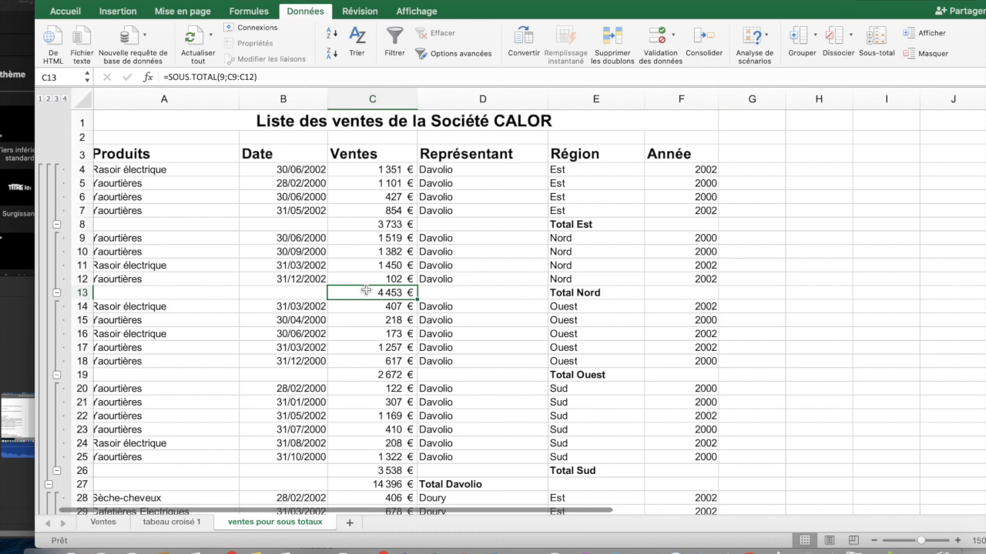
scroll(366, 291, "down", 2)
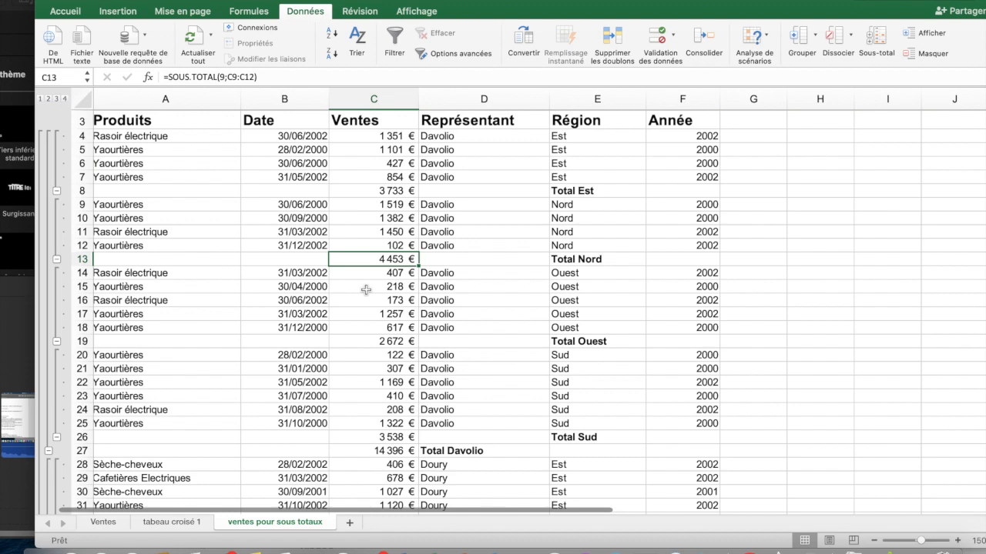
left_click(879, 38)
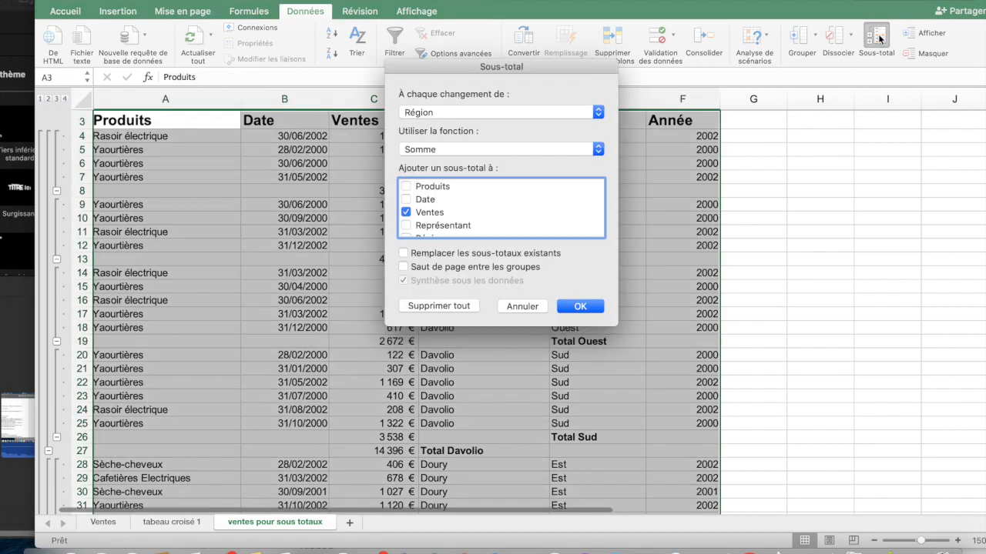
left_click(440, 307)
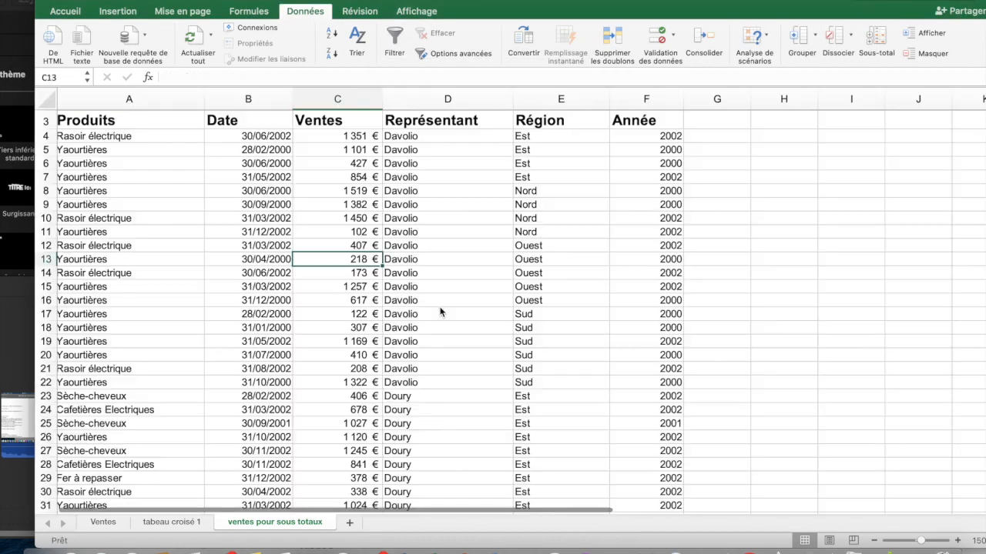
scroll(440, 310, "up", 2)
scroll(442, 311, "down", 15)
scroll(440, 311, "down", 8)
scroll(440, 311, "up", 20)
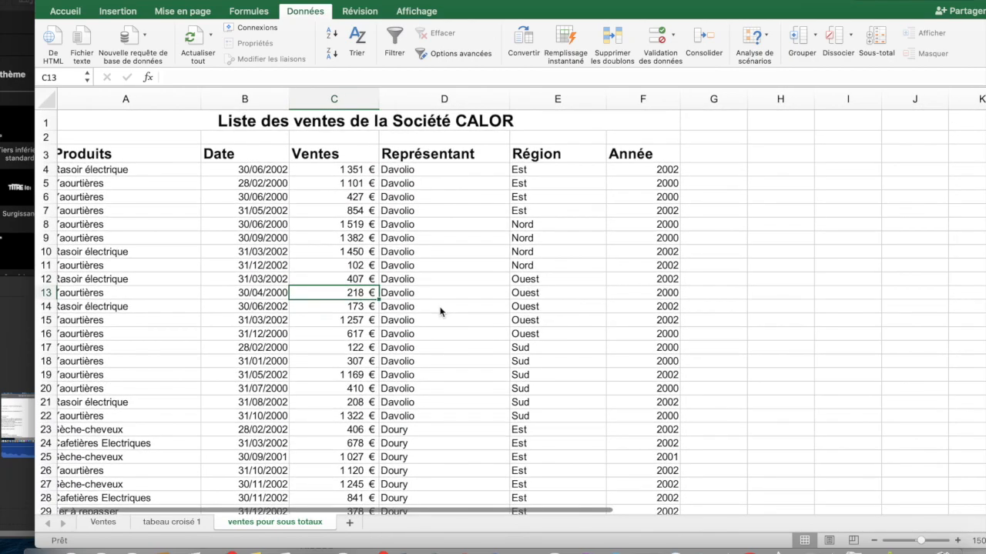
scroll(440, 311, "down", 2)
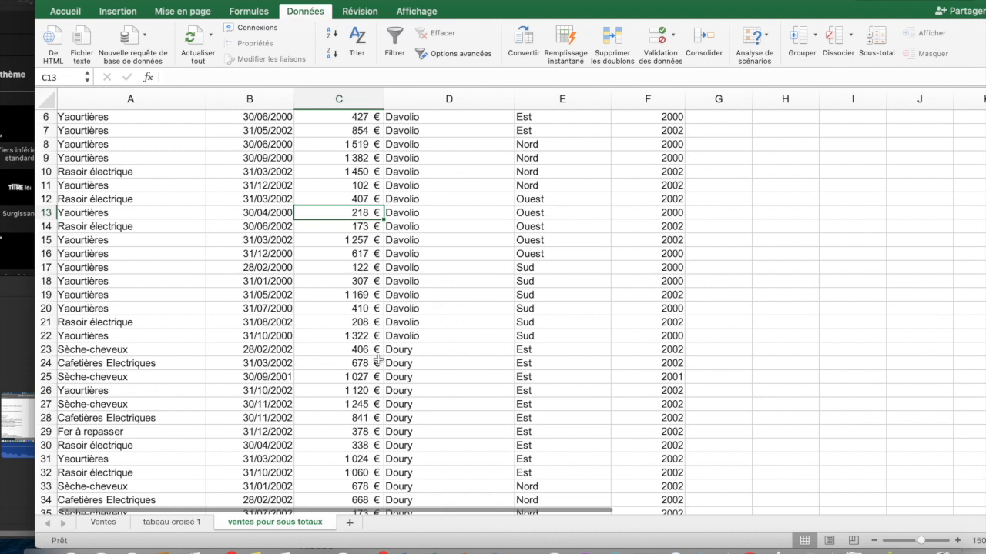